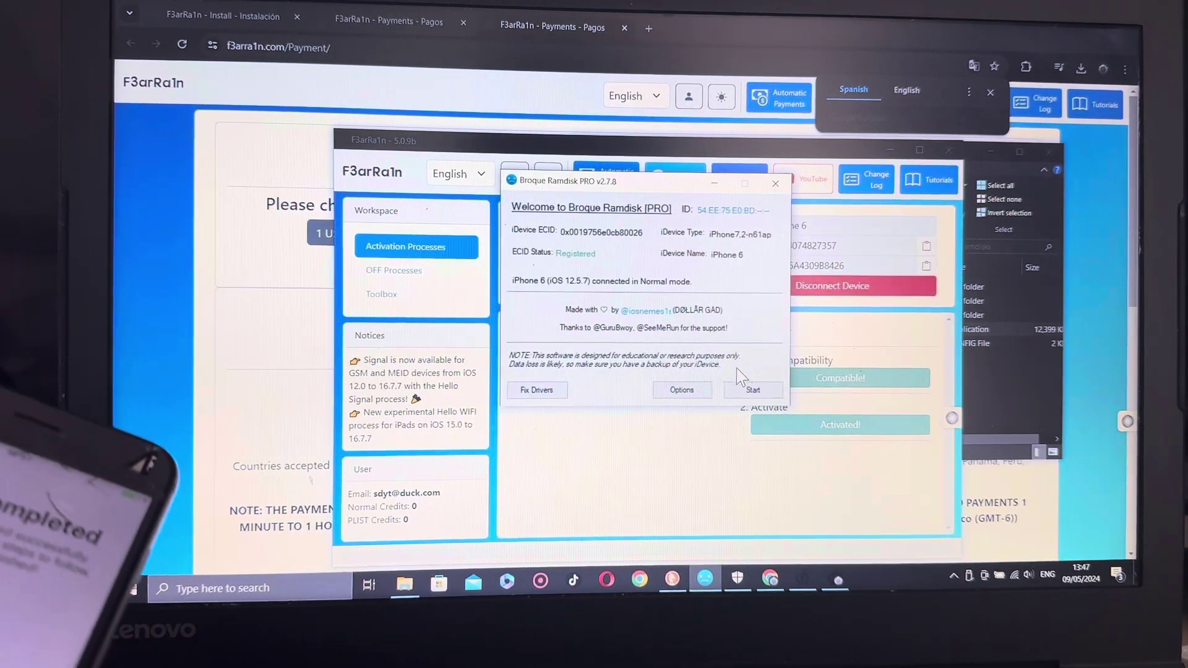
# Quit Broque Ramdisk PRO, confirming the INFO dialog, and close the YouTube page it opened.
pyautogui.click(778, 186)
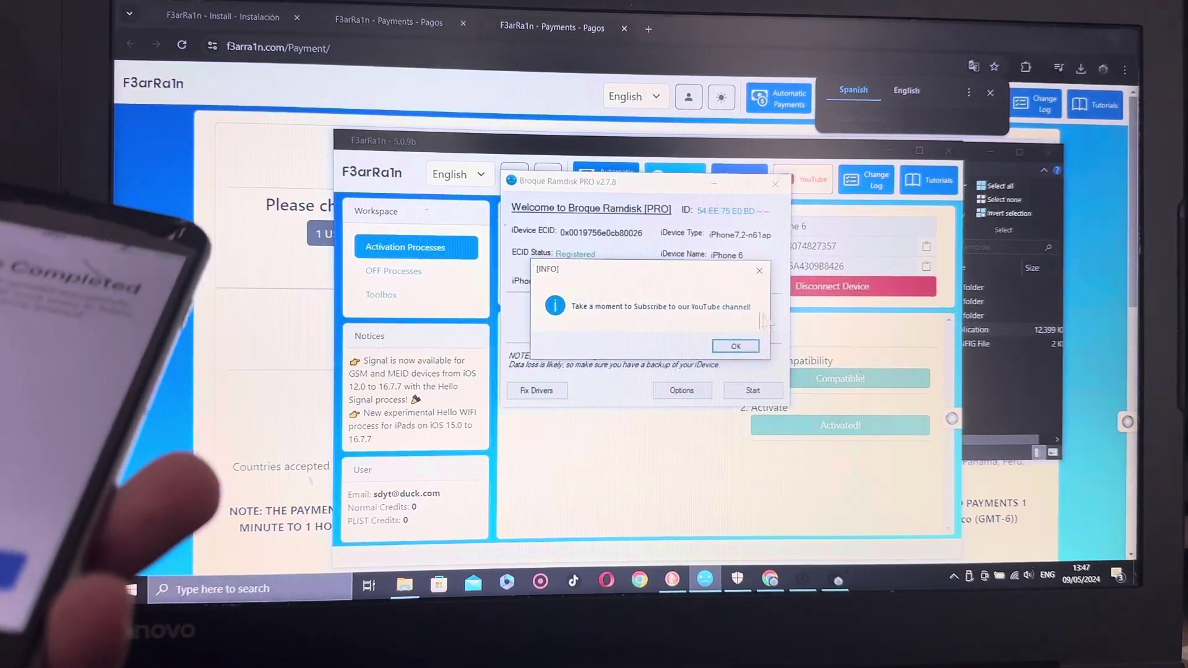
pyautogui.click(753, 345)
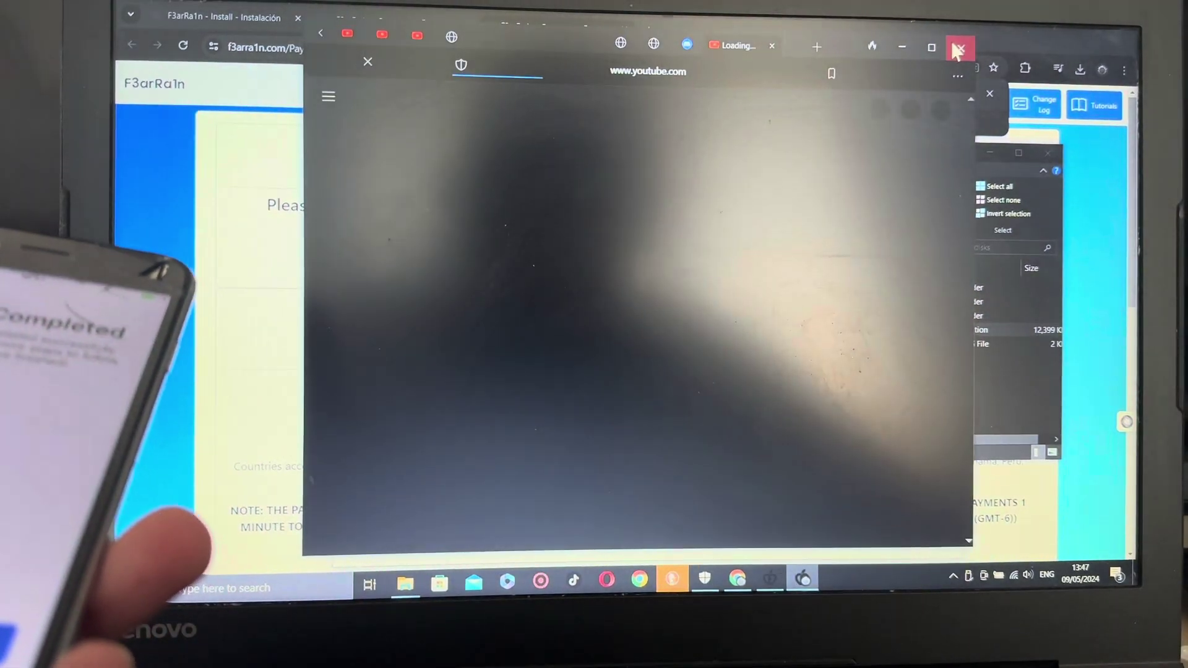
pyautogui.click(957, 44)
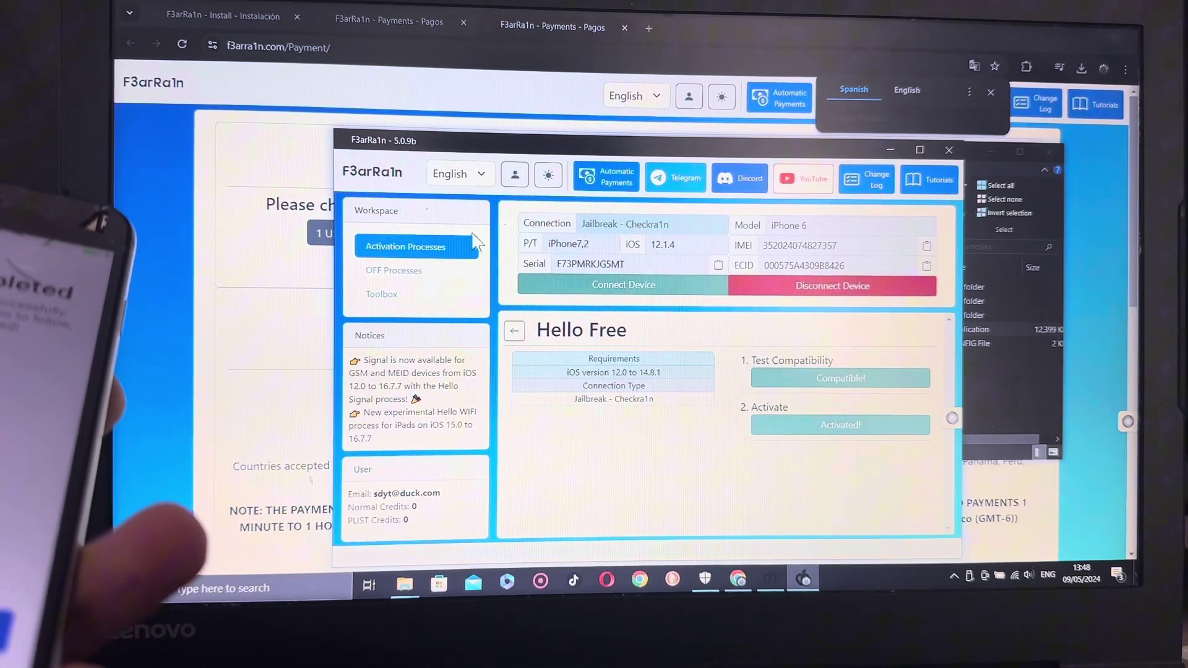
# From the Toolbox, disconnect then reconnect the iPhone 6 in normal mode after trusting the computer.
pyautogui.click(396, 294)
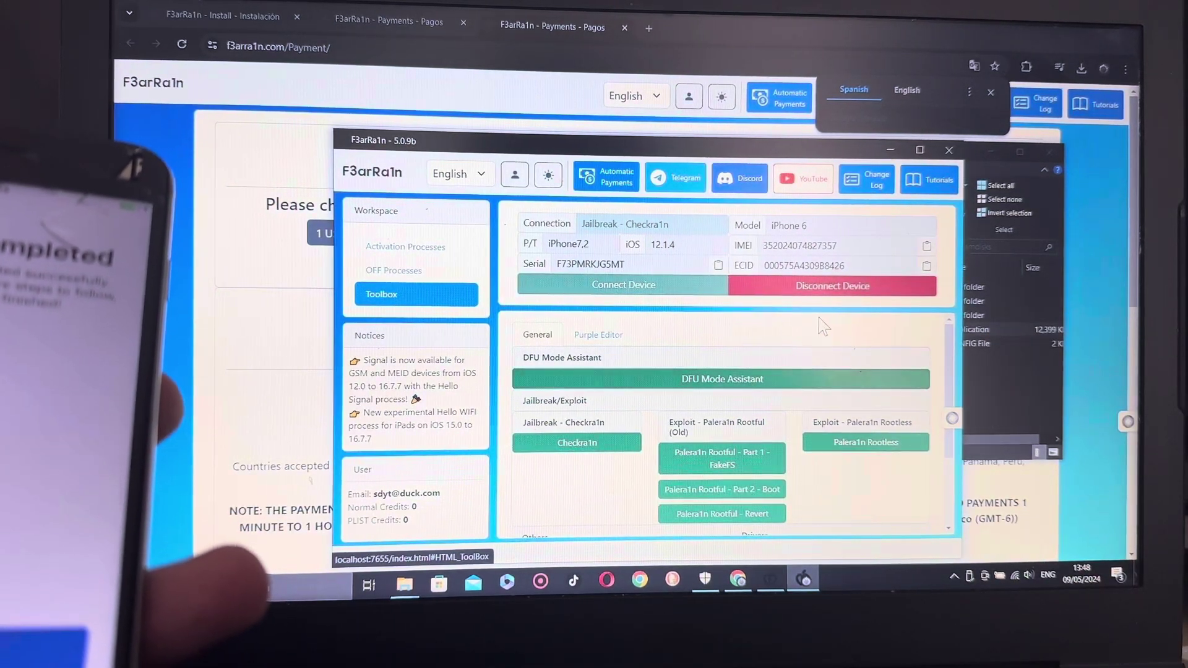
pyautogui.click(833, 287)
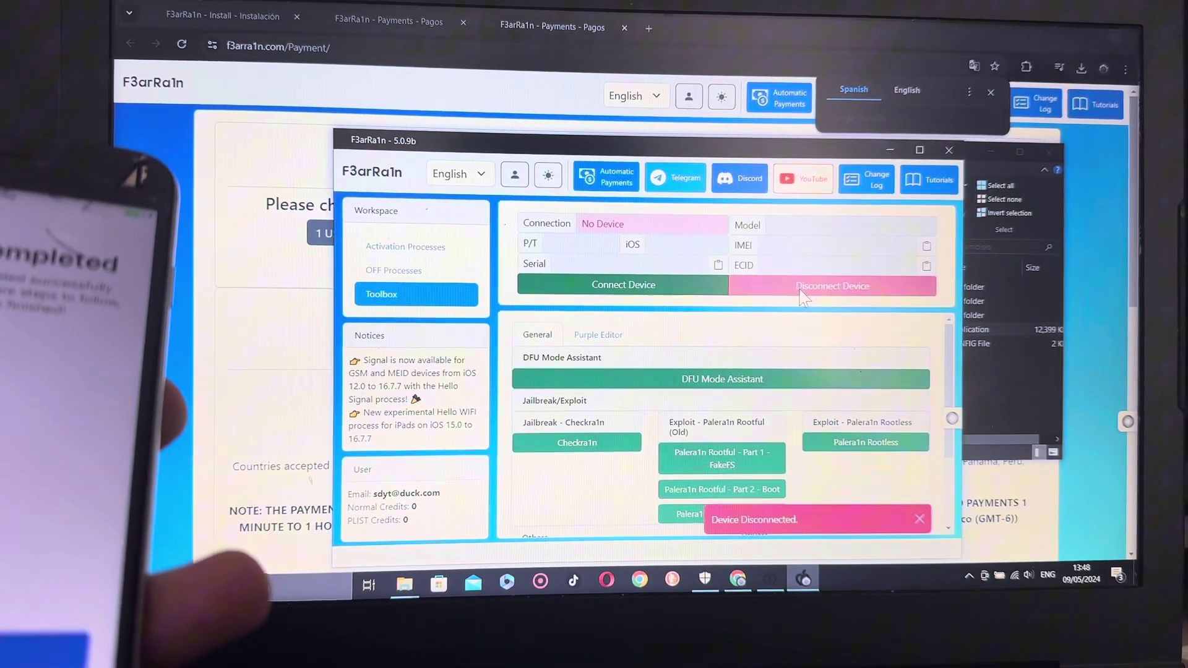
pyautogui.click(665, 290)
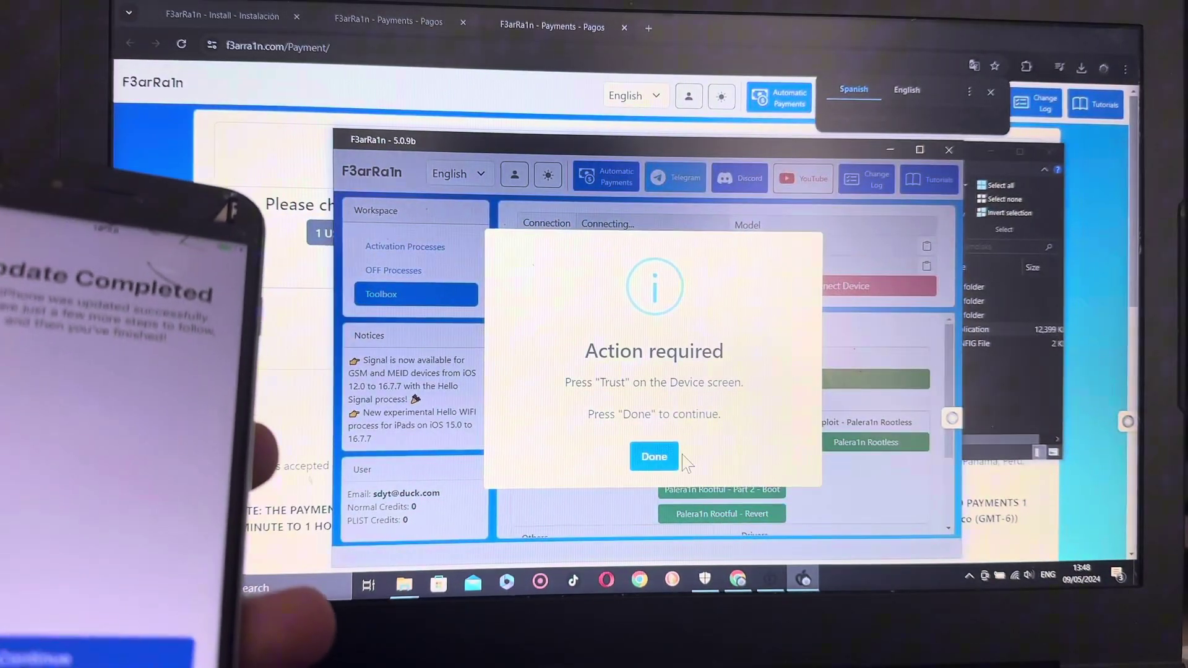
pyautogui.click(655, 456)
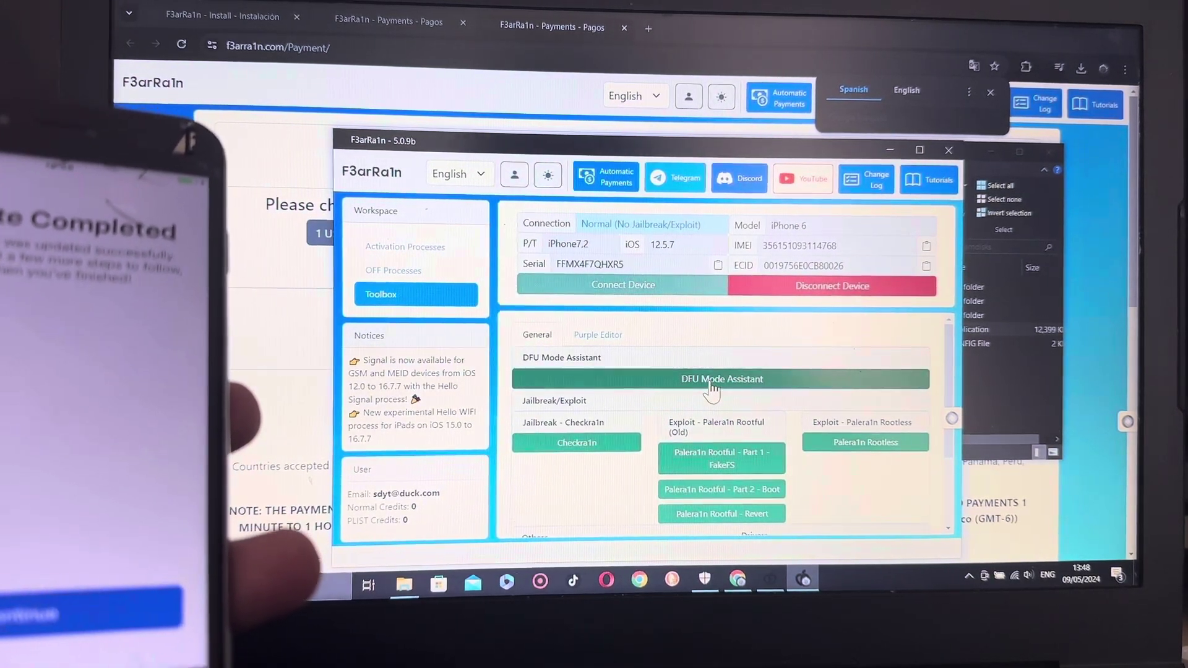
# Run the DFU Mode Assistant through the button countdown; it fails, leaving the phone in Recovery Mode.
pyautogui.click(711, 390)
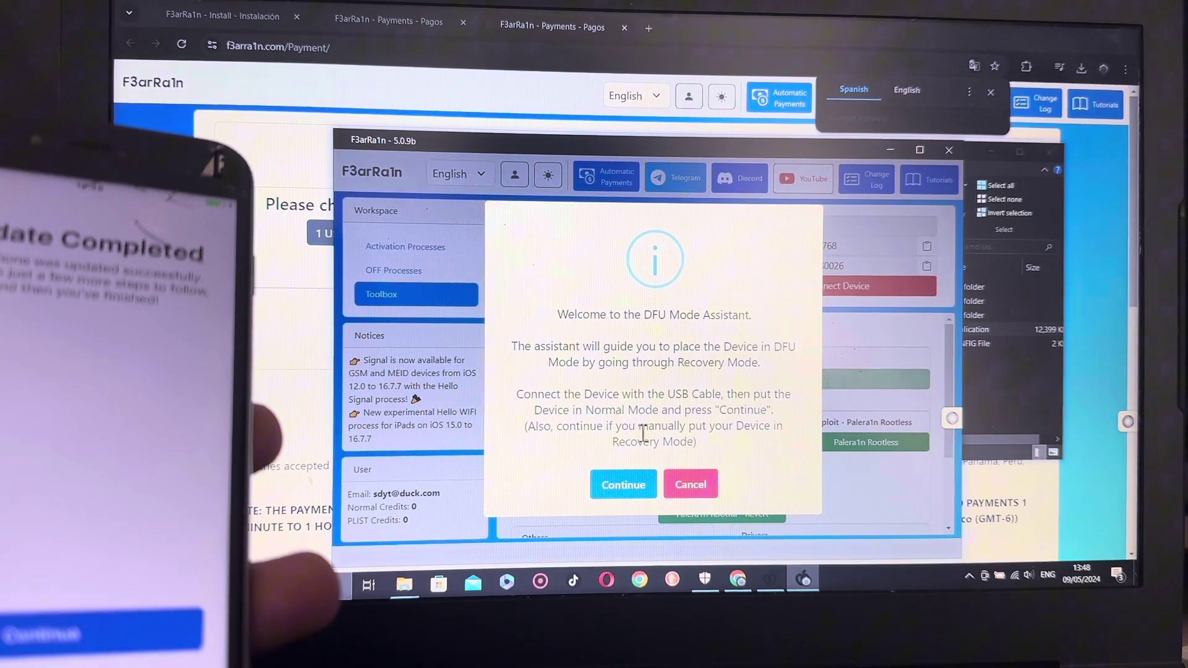
pyautogui.click(623, 485)
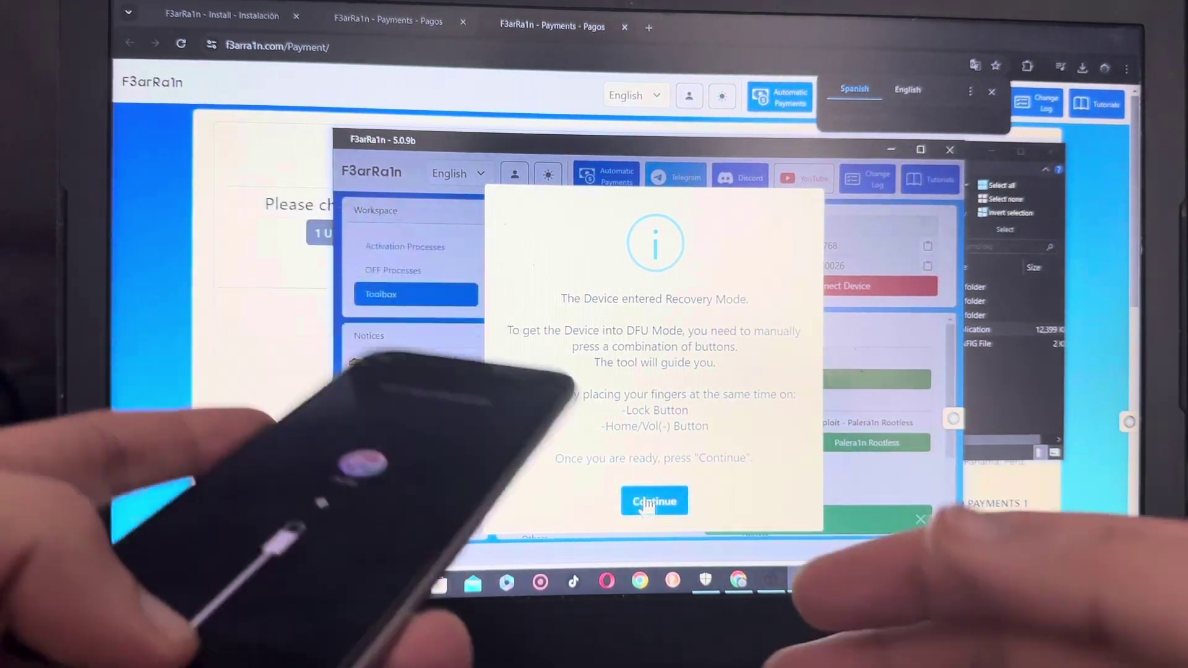
pyautogui.click(654, 502)
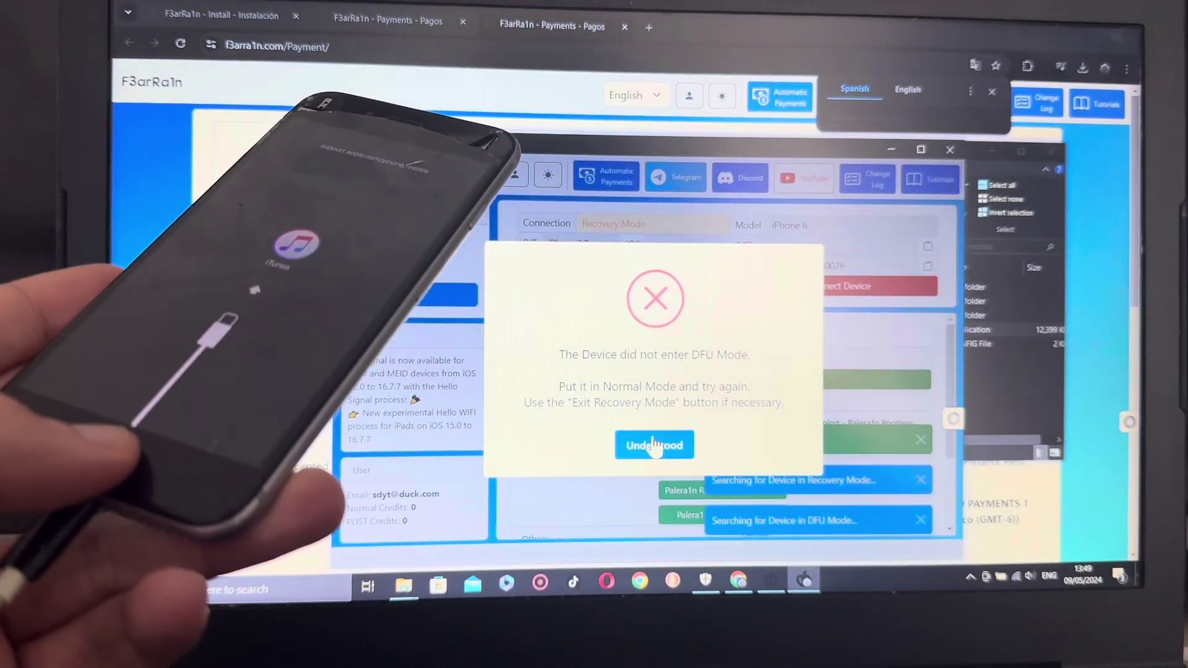
pyautogui.click(654, 447)
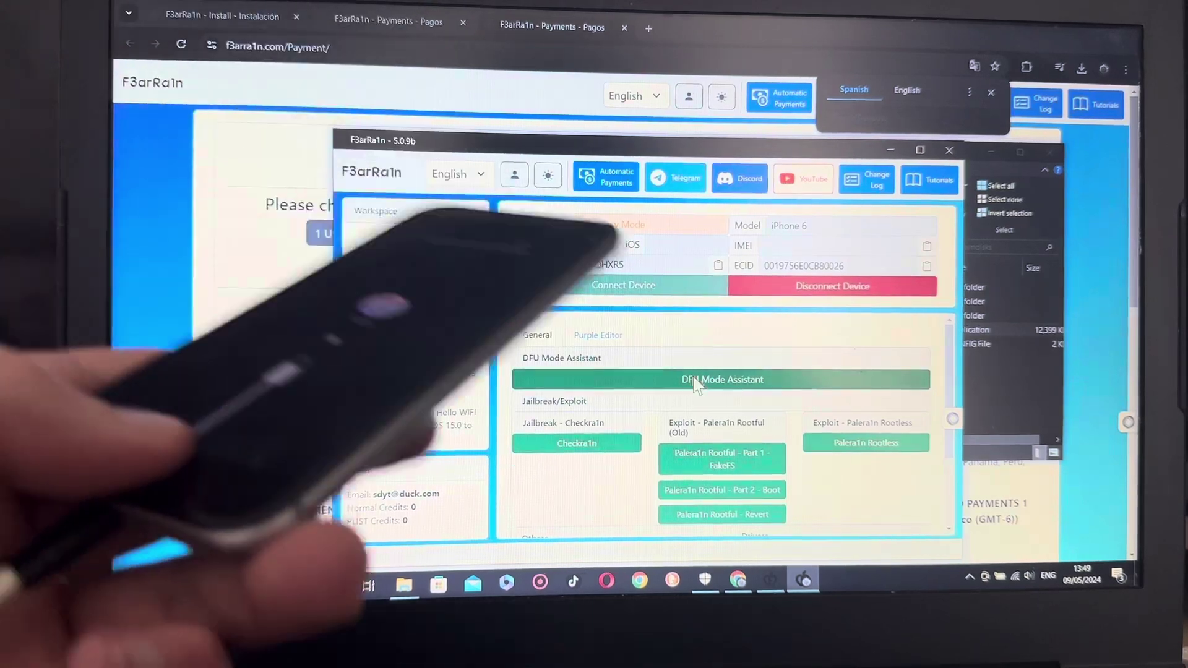
# Rerun the DFU Mode Assistant from Recovery Mode so the iPhone 6 enters DFU mode.
pyautogui.click(695, 383)
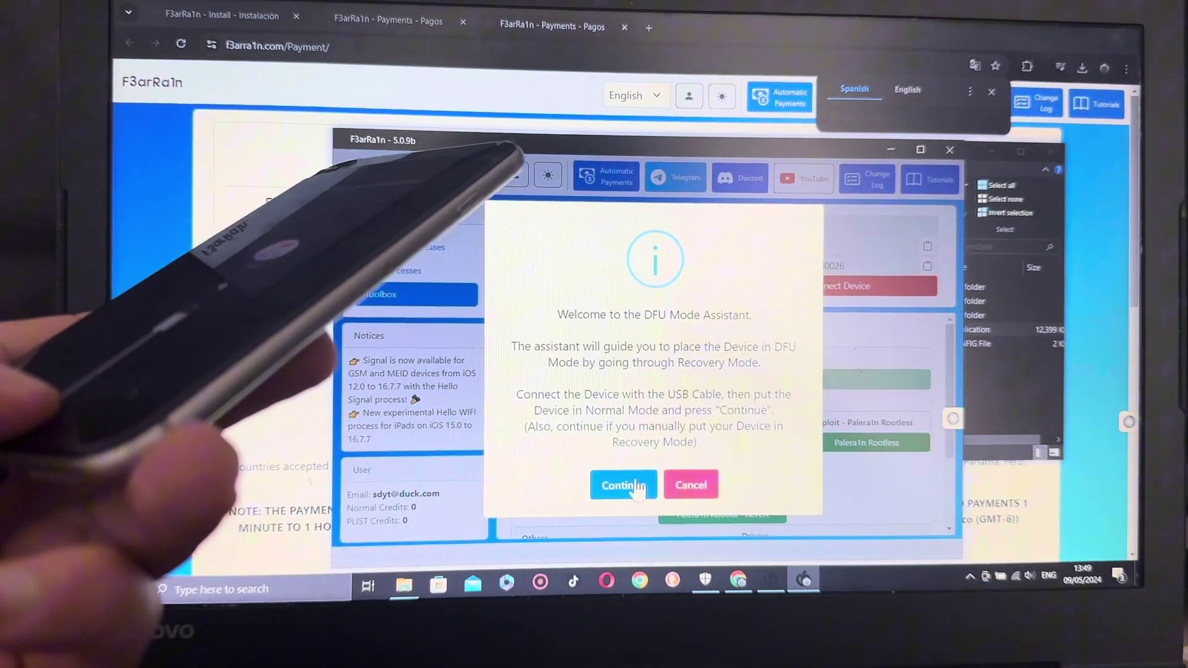
pyautogui.click(632, 483)
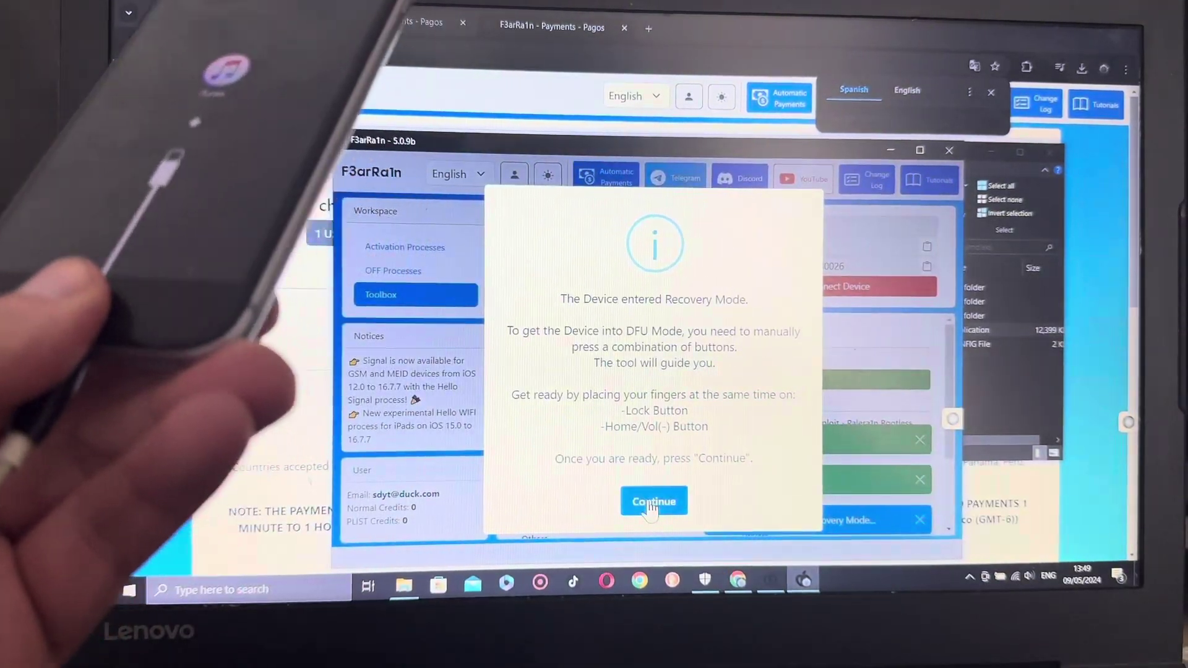
pyautogui.click(650, 506)
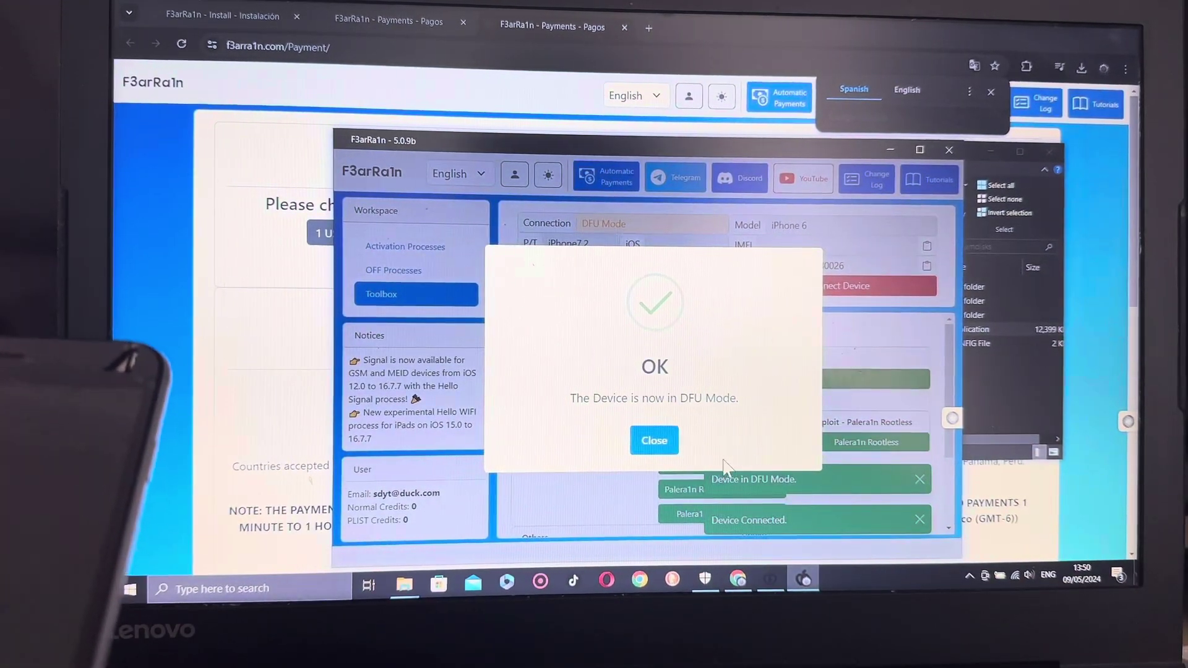
# Run the Checkra1n jailbreak from DFU, then reconnect the booted phone after it trusts the computer.
pyautogui.click(656, 444)
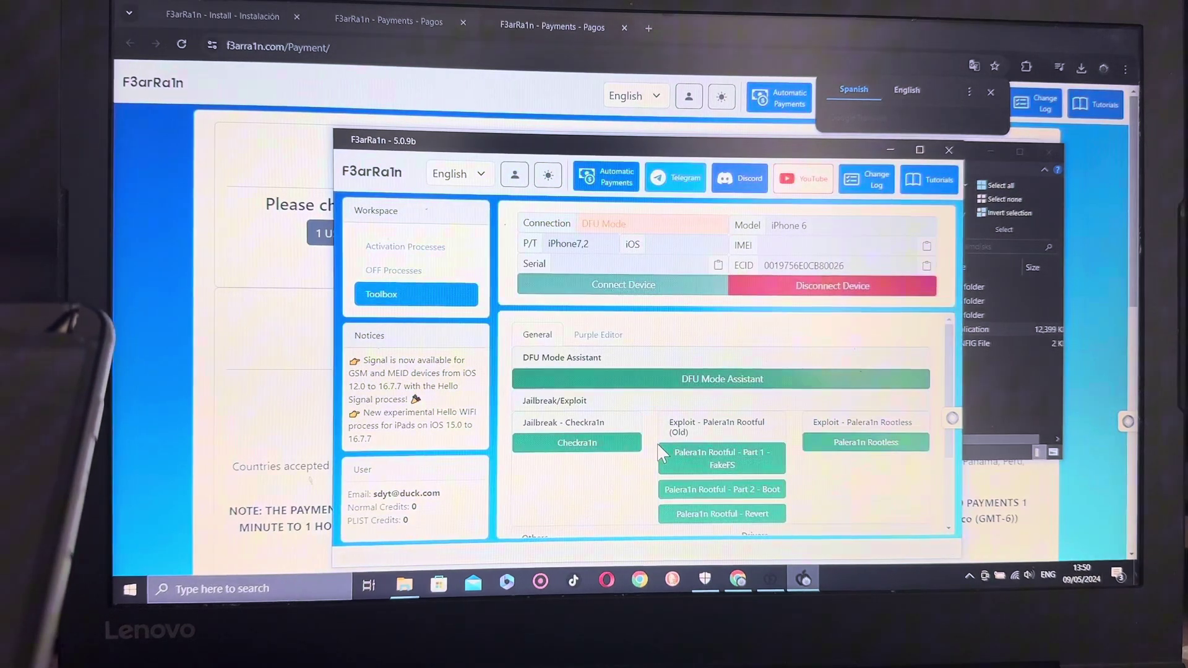
pyautogui.click(595, 446)
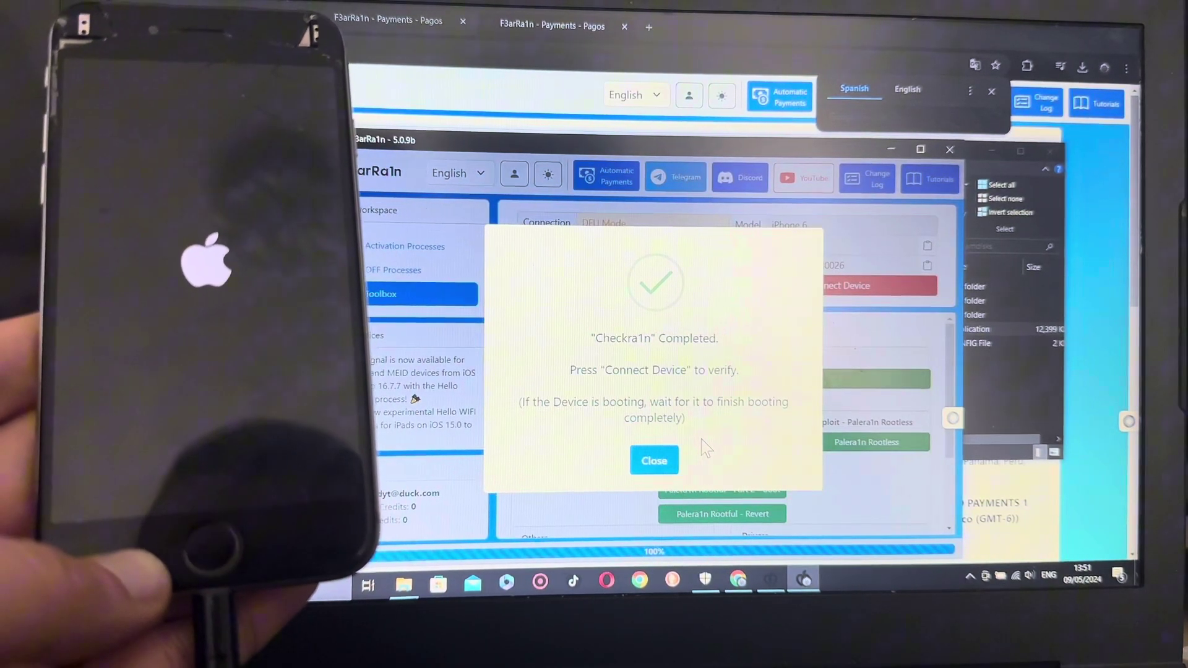
pyautogui.click(668, 467)
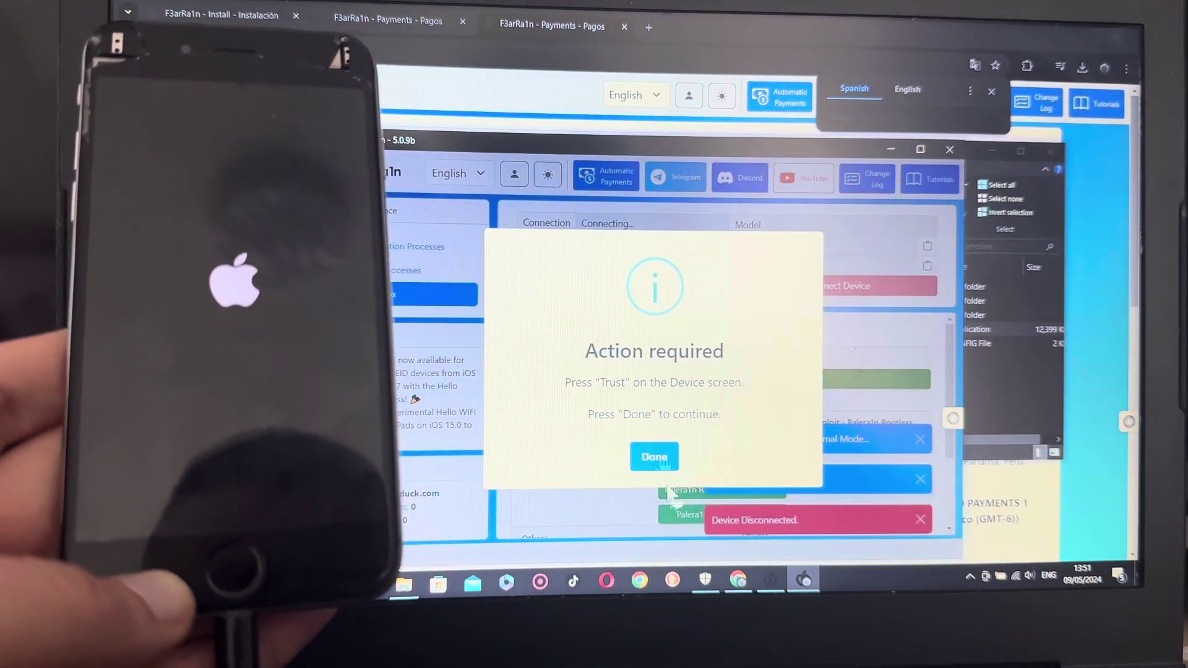
pyautogui.click(654, 455)
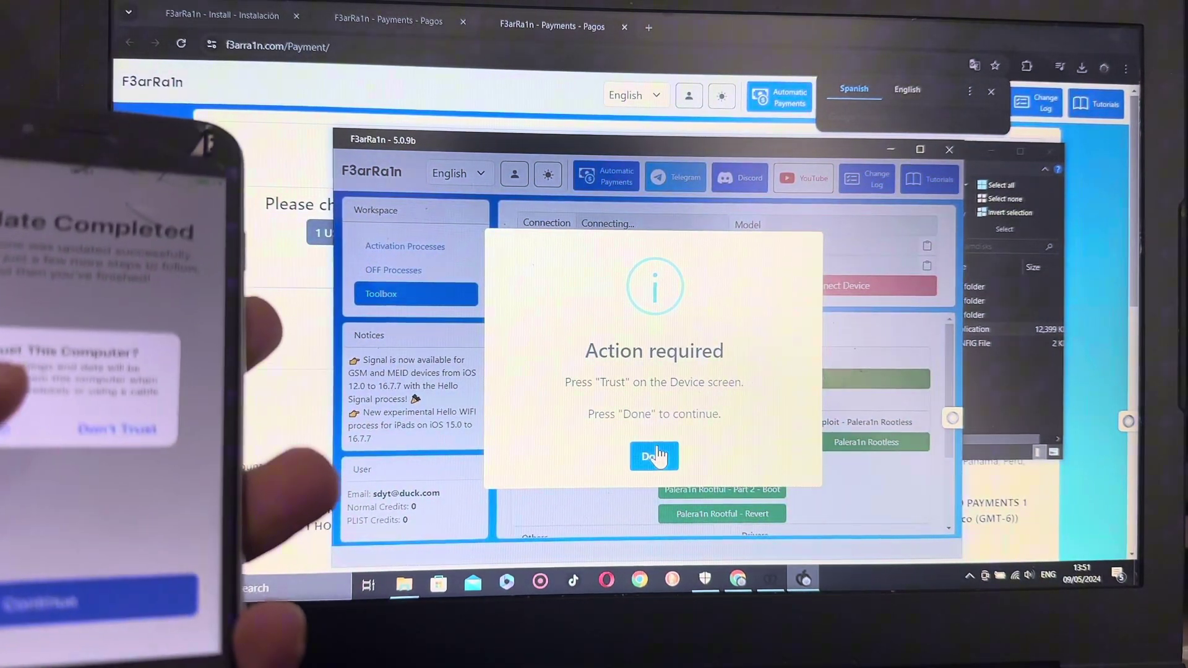
pyautogui.click(655, 455)
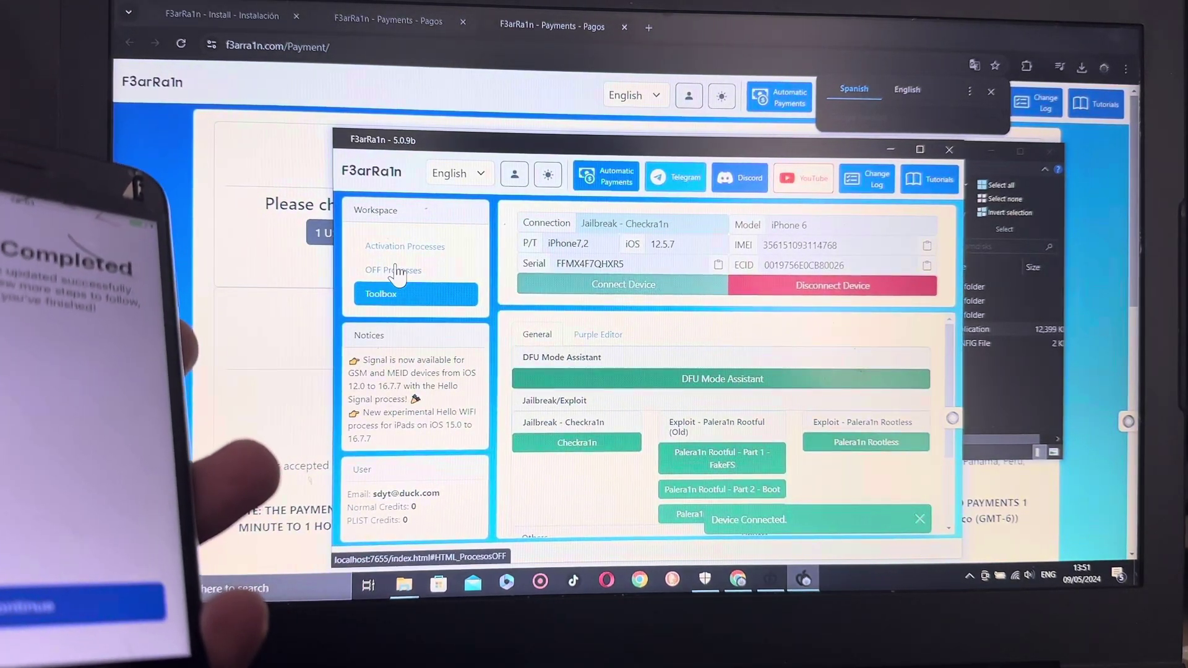
# In Activation Processes, confirm the iPhone 6 compatible and run Hello Free activation to the home screen.
pyautogui.click(405, 247)
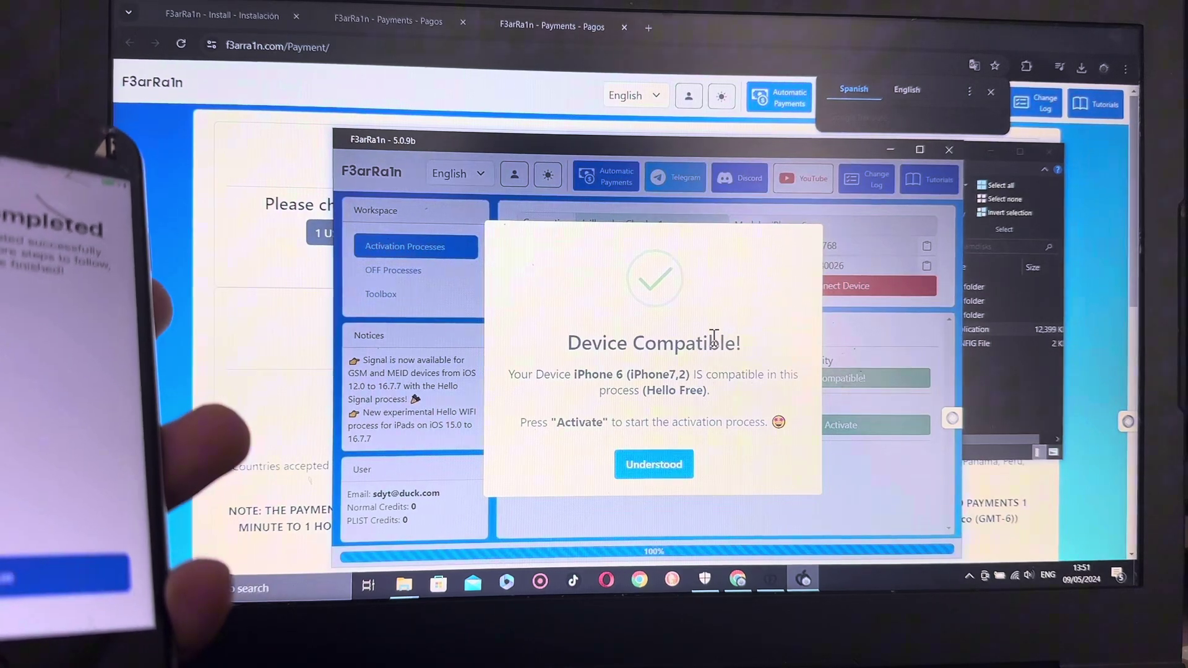
pyautogui.click(670, 470)
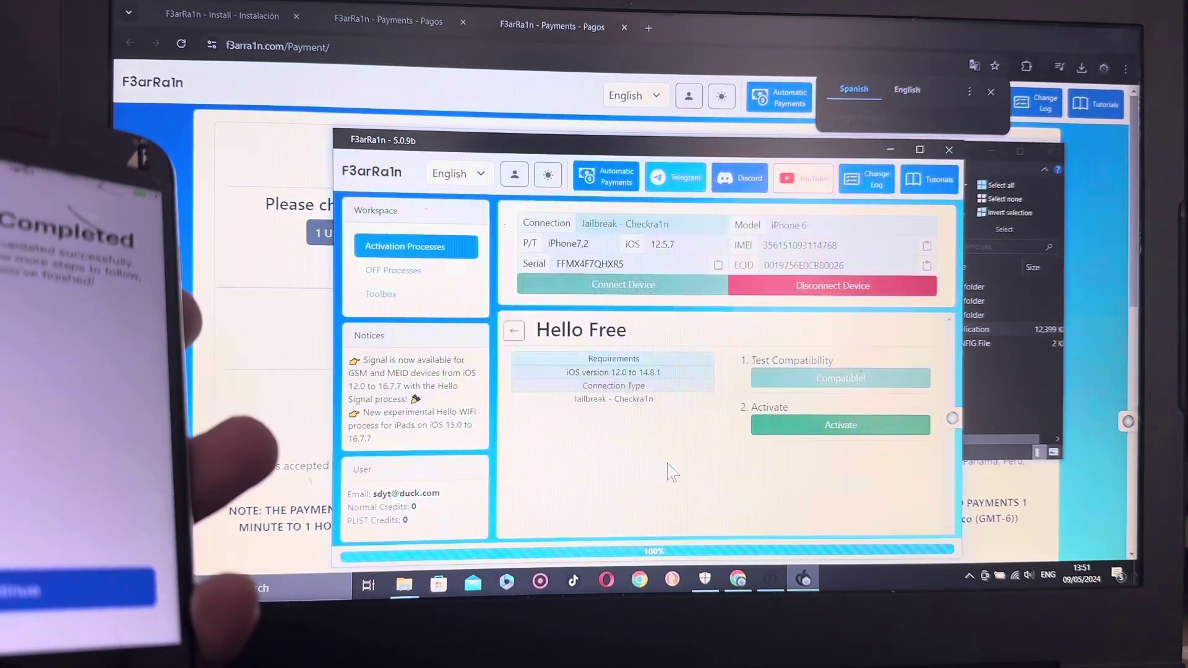
pyautogui.click(873, 432)
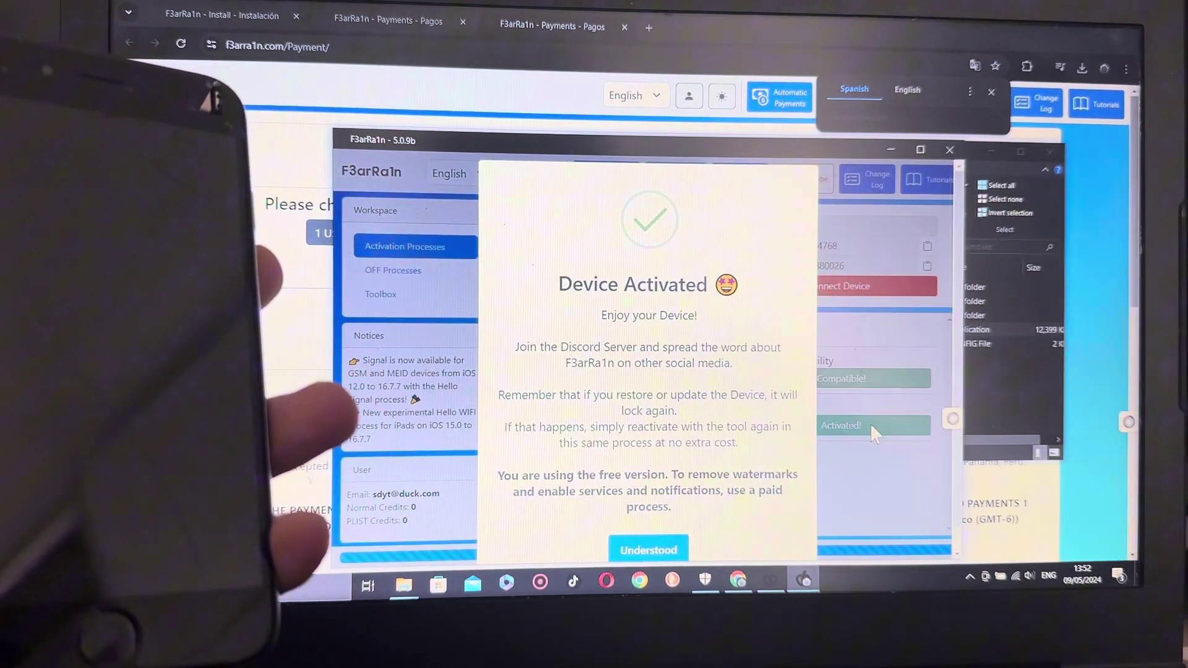
pyautogui.click(662, 551)
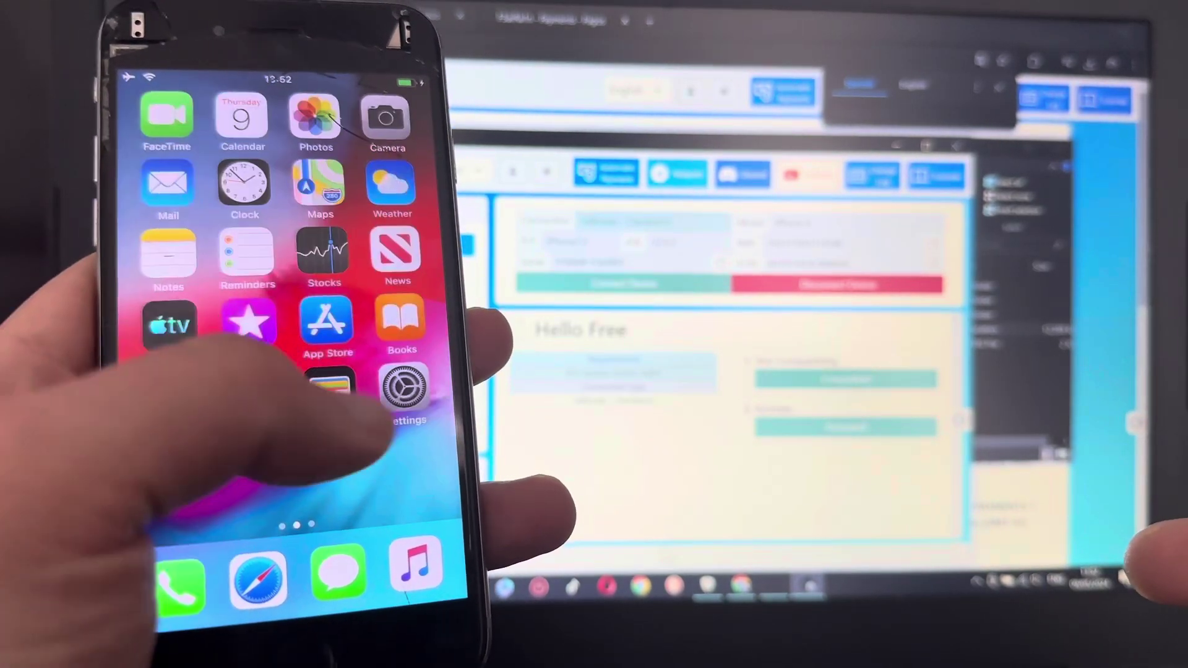
pyautogui.click(372, 382)
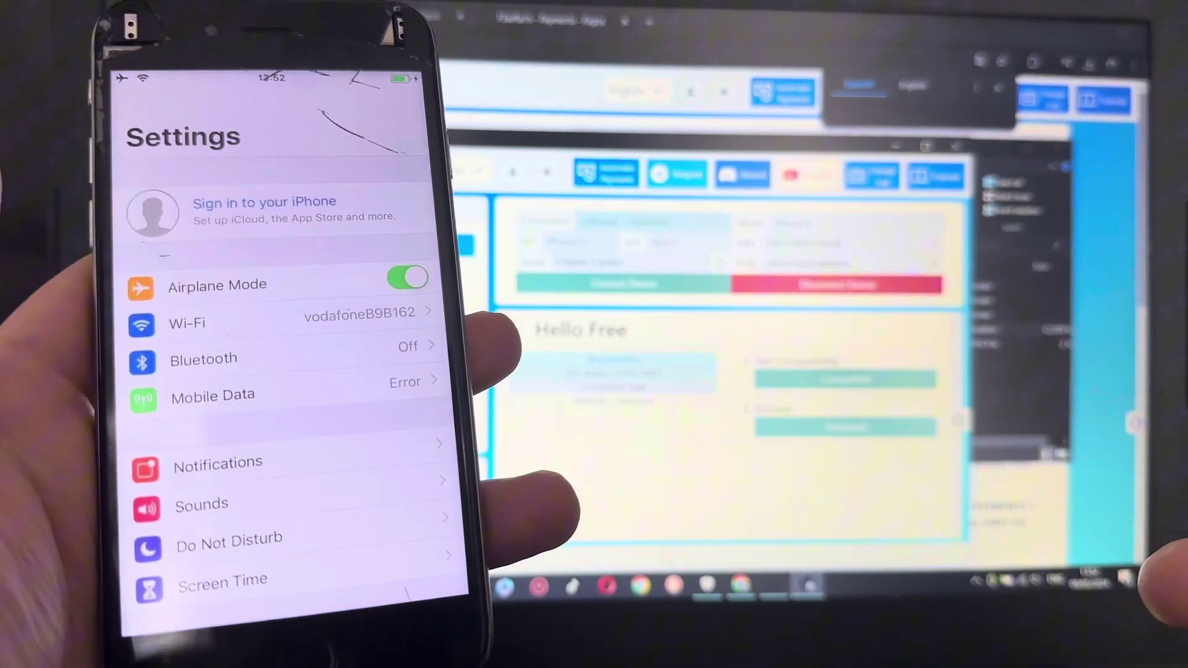
pyautogui.scroll(-2, 224, 288)
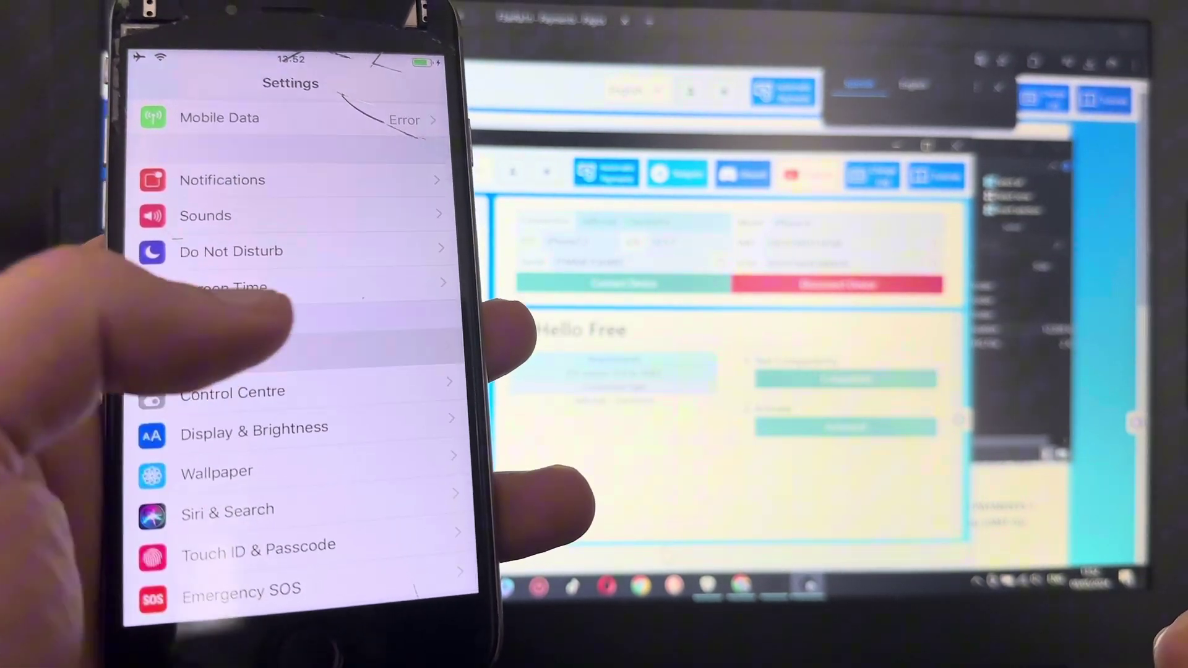
pyautogui.click(232, 344)
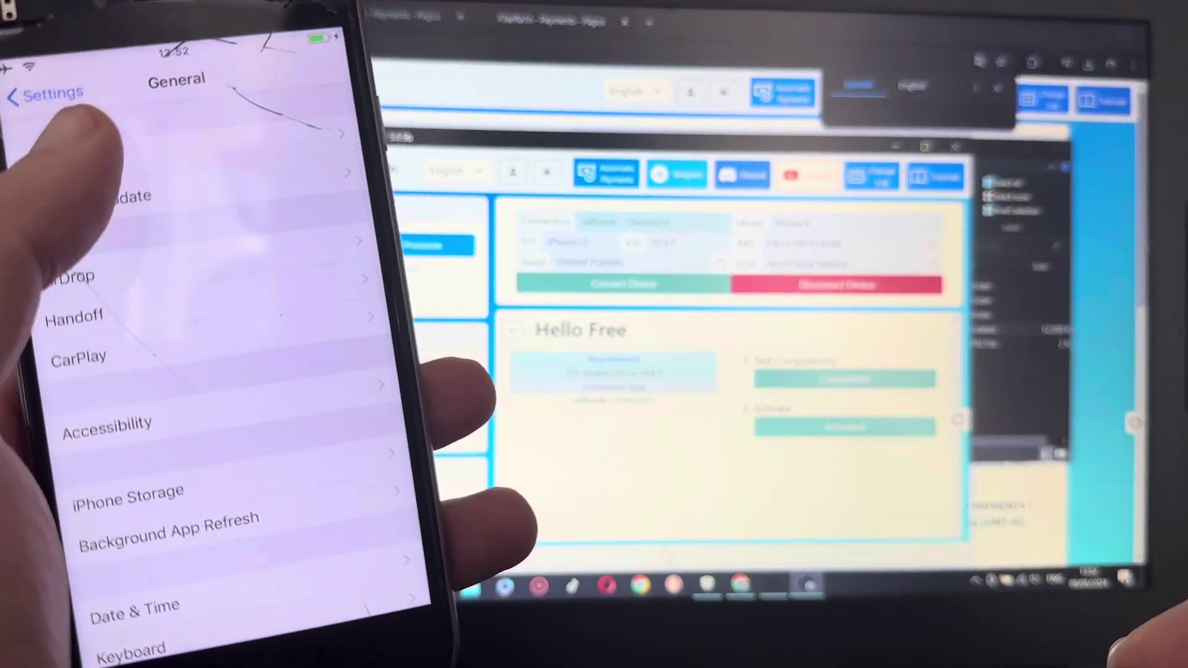
pyautogui.click(84, 130)
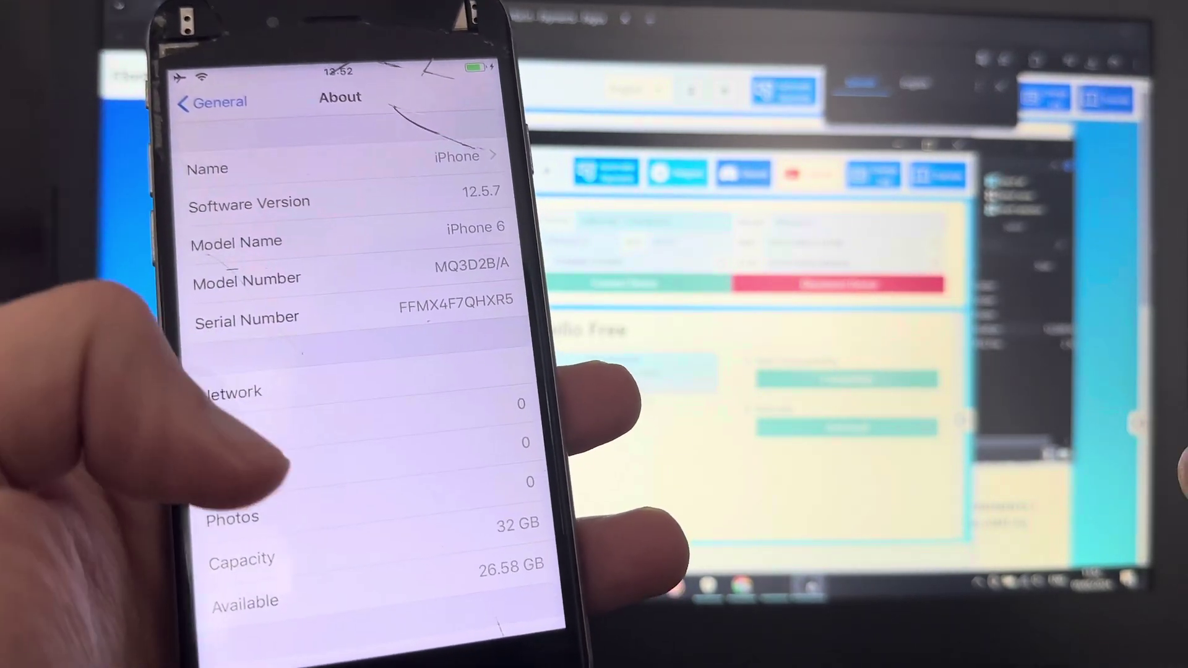
pyautogui.scroll(-3, 362, 372)
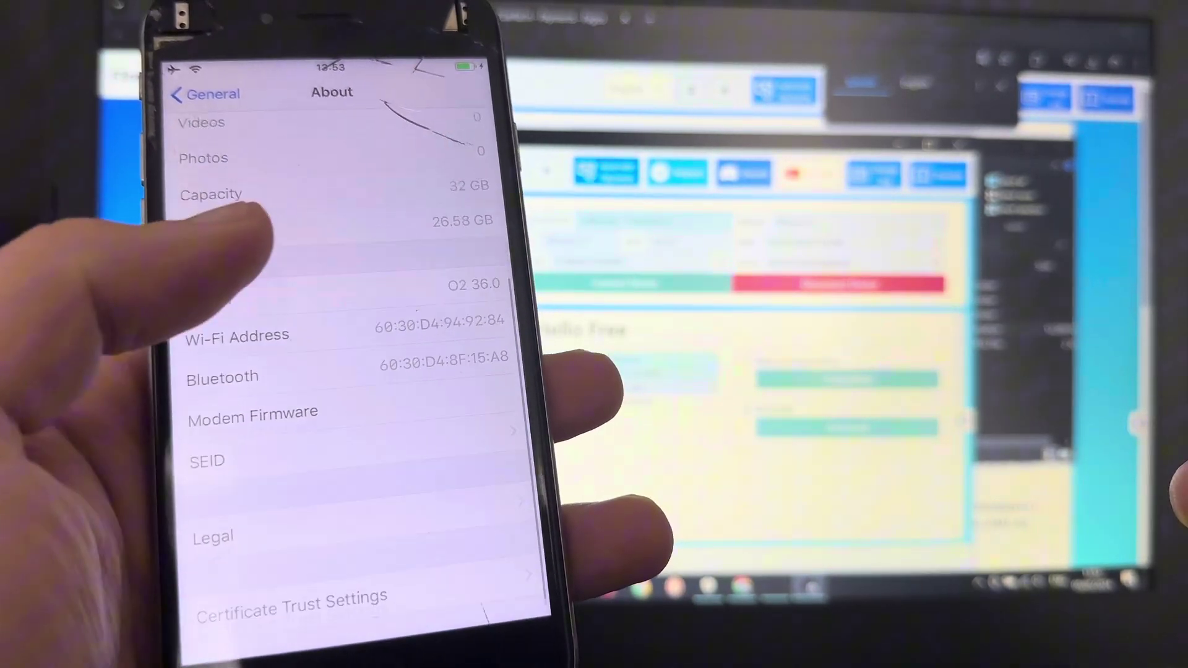
pyautogui.scroll(5, 362, 372)
pyautogui.scroll(3, 362, 371)
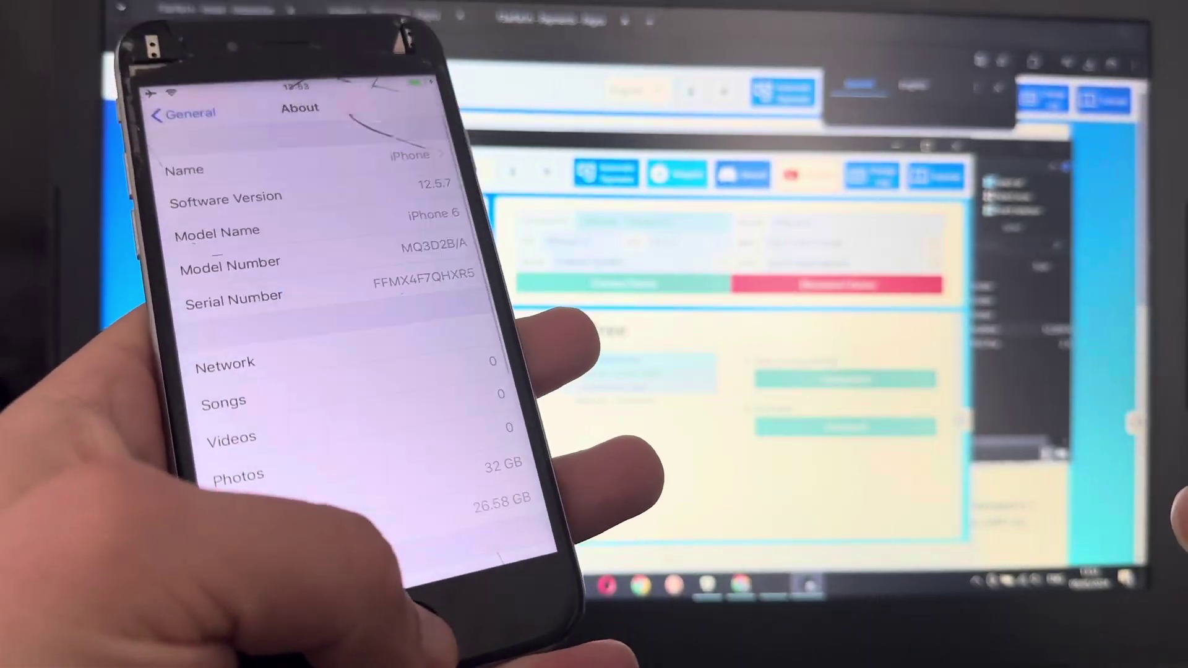
pyautogui.press('super')
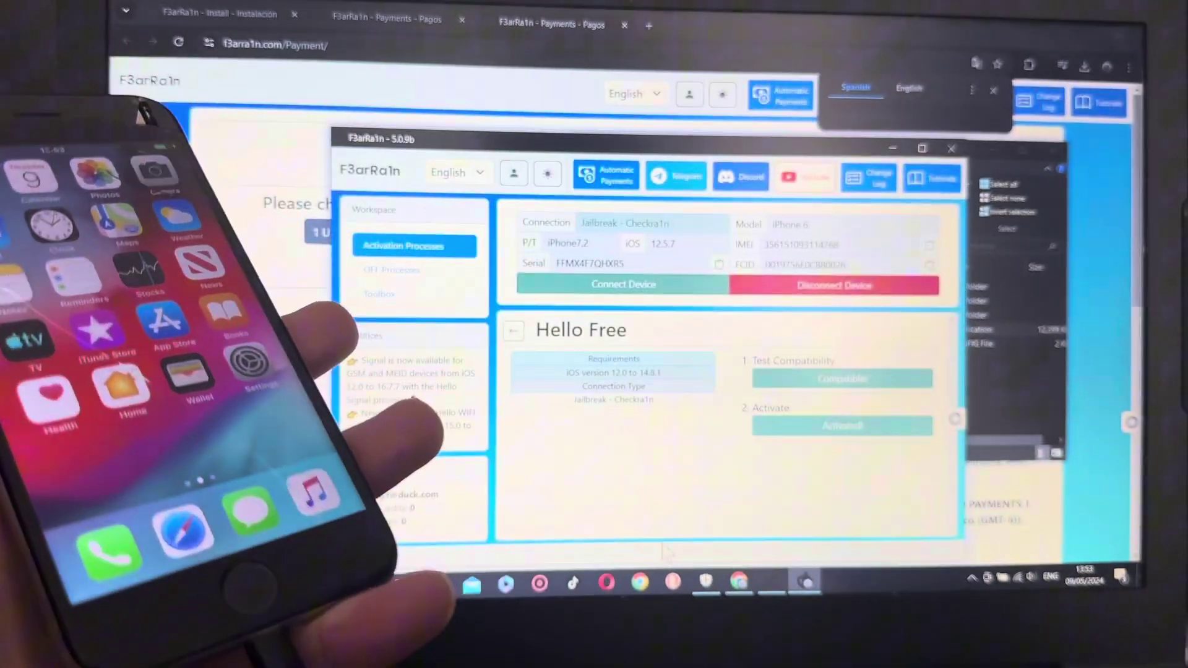